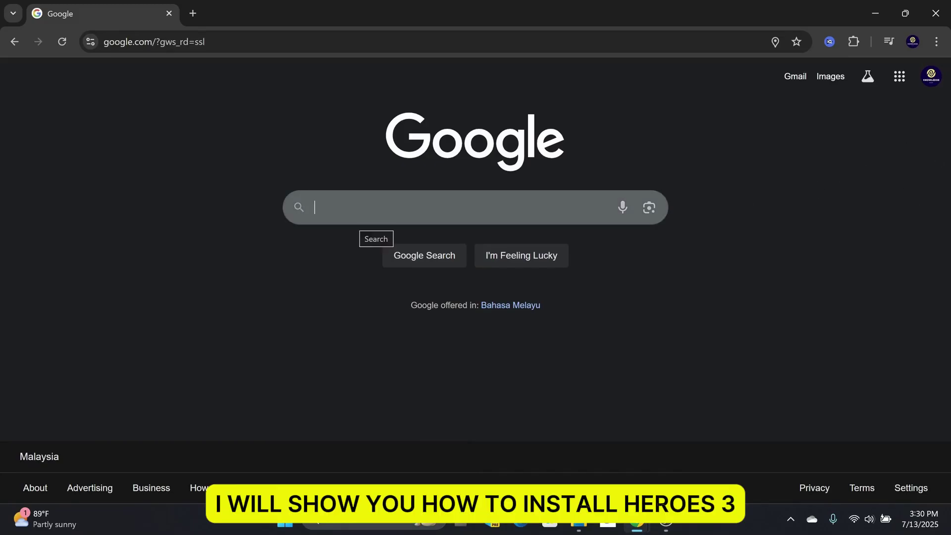
pyautogui.write('buy heroes')
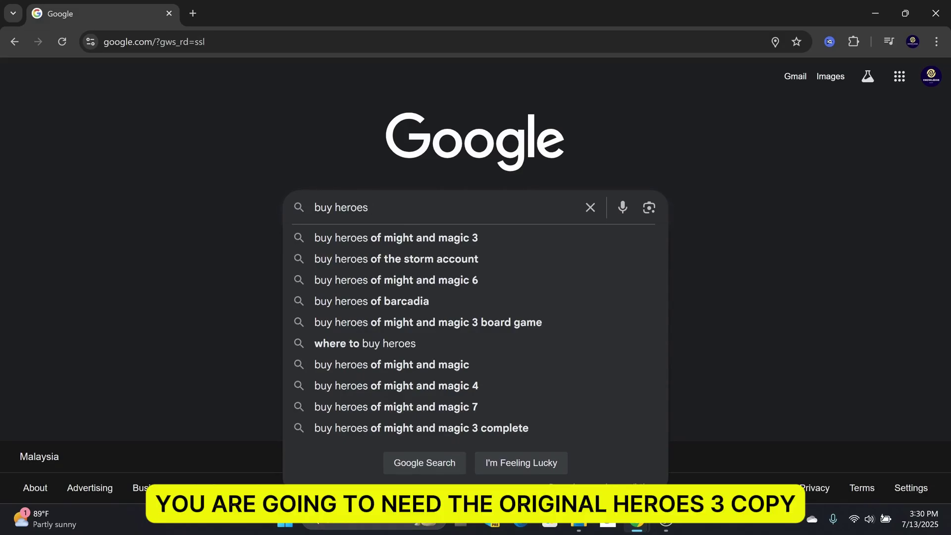
# Search Google for buying Heroes of Might and Magic 3 using the 'of might and magic 3' suggestion.
pyautogui.click(367, 239)
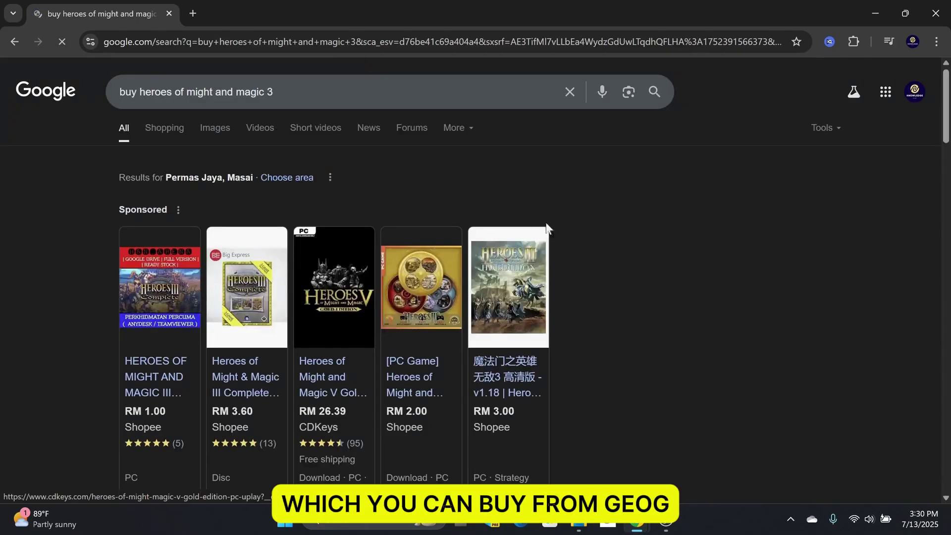
pyautogui.moveTo(944, 128); pyautogui.dragTo(843, 185)
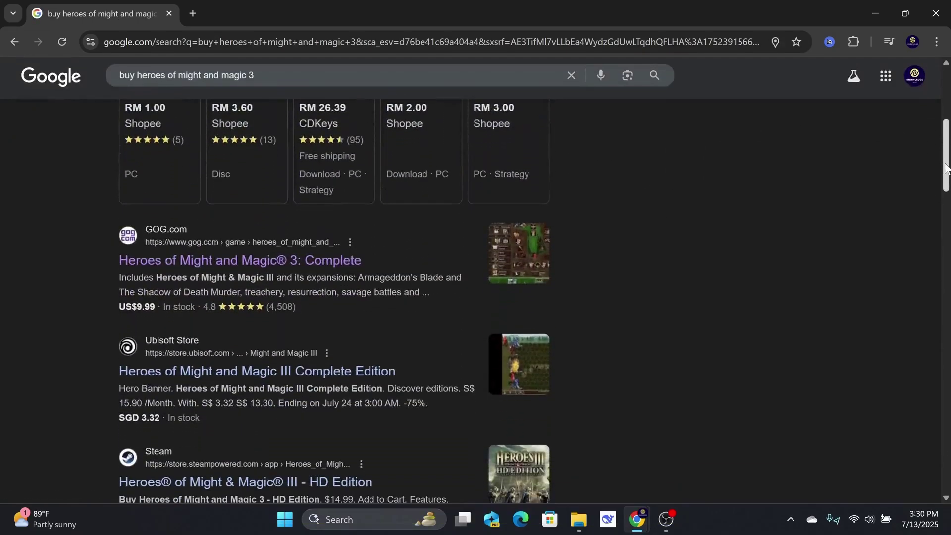
# Open GOG's Heroes 3 Complete page, allow all cookies, and start its GOG Galaxy download.
pyautogui.click(231, 260)
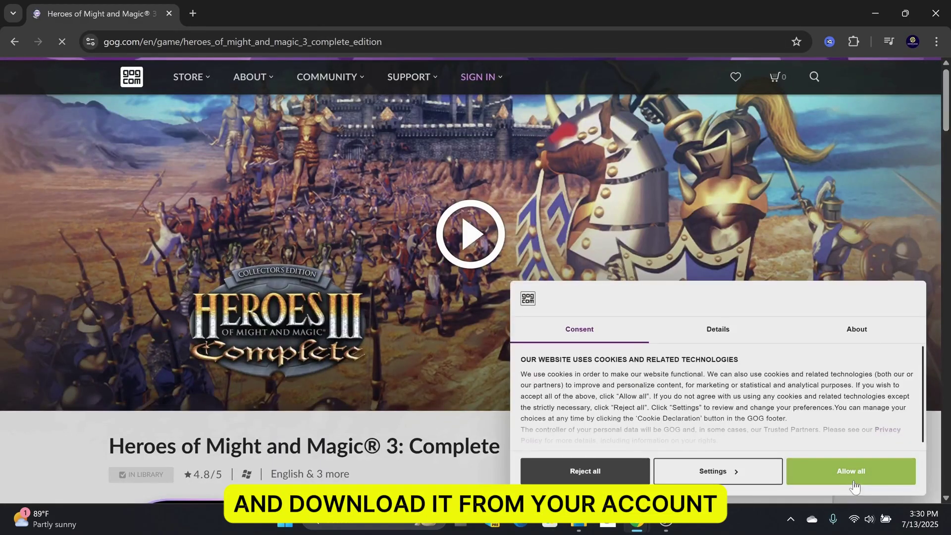
pyautogui.click(854, 470)
pyautogui.moveTo(947, 86); pyautogui.dragTo(948, 130)
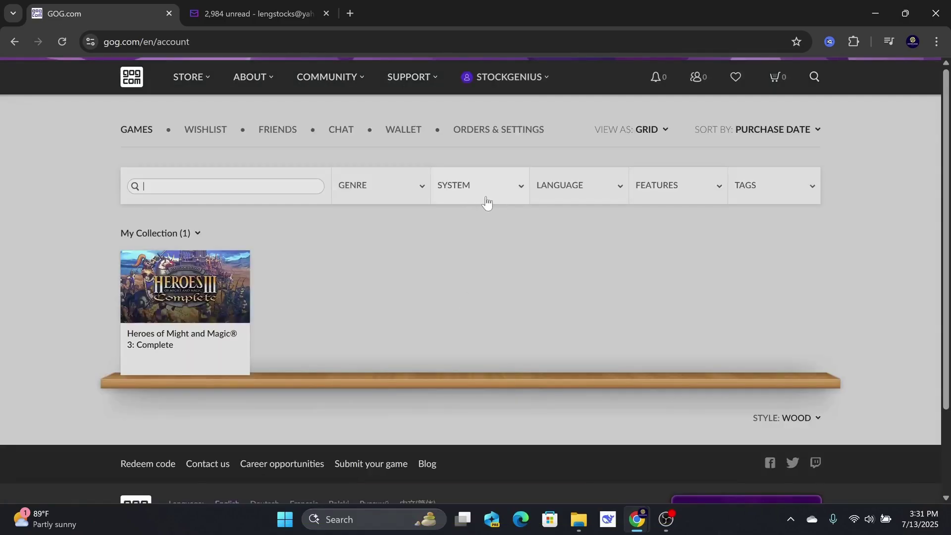
pyautogui.click(211, 295)
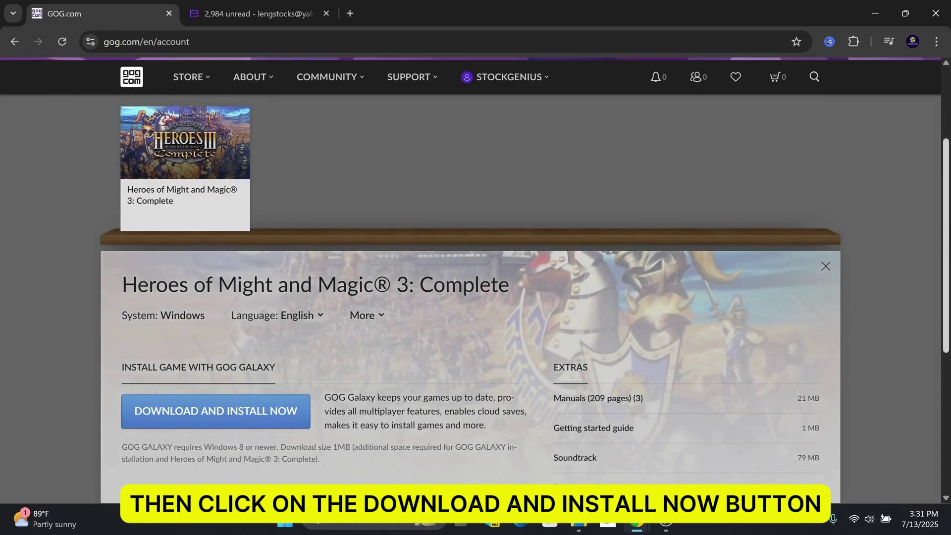
pyautogui.scroll(-2, 446, 255)
pyautogui.click(253, 310)
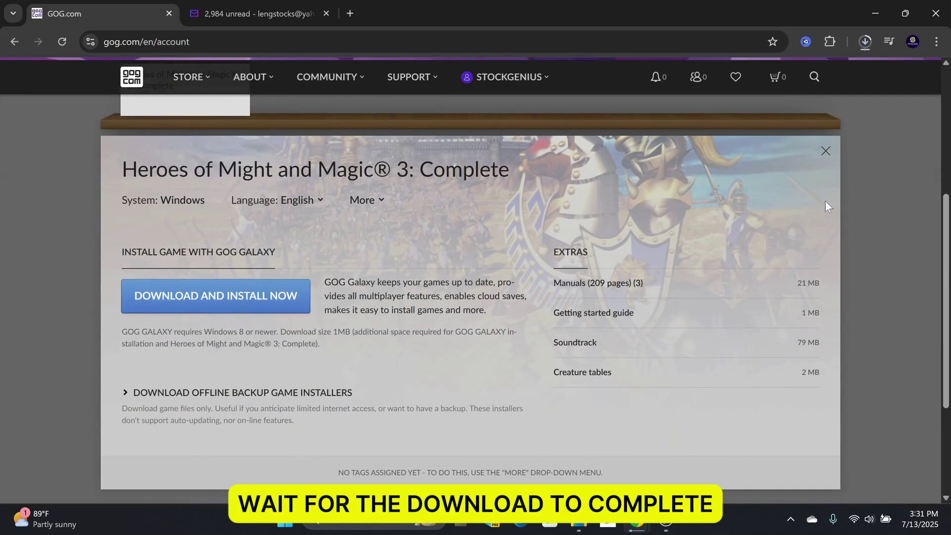
# Run the downloaded GOG_Galaxy Heroes 3 installer from the Downloads folder.
pyautogui.click(866, 42)
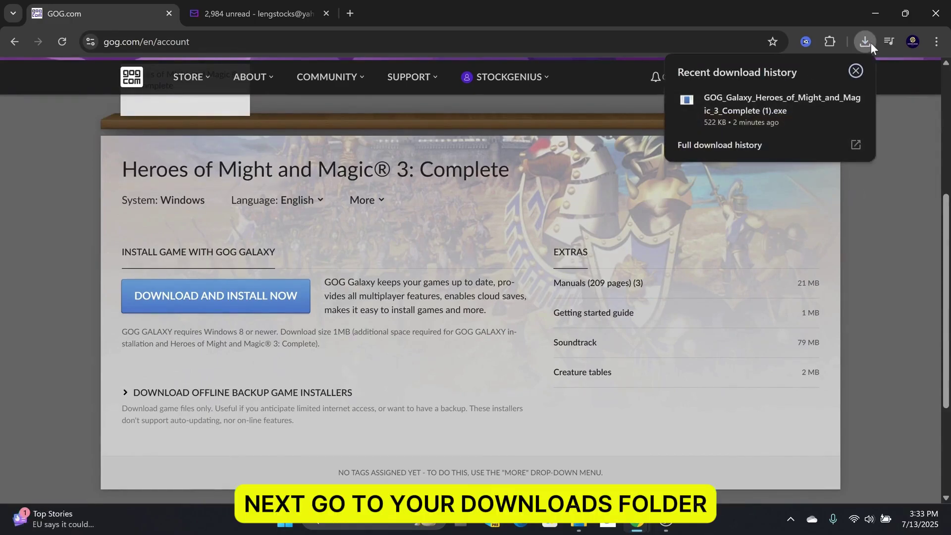
pyautogui.click(829, 100)
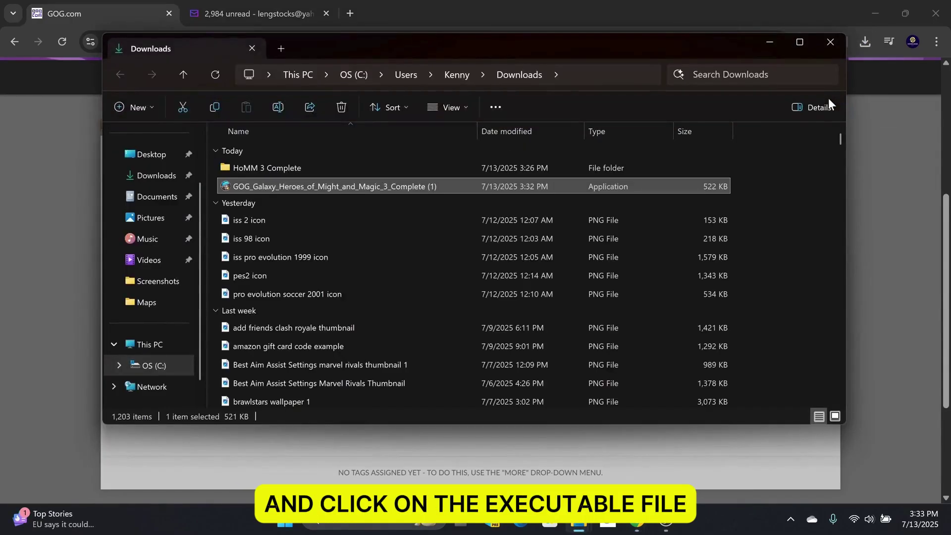
pyautogui.doubleClick(399, 186)
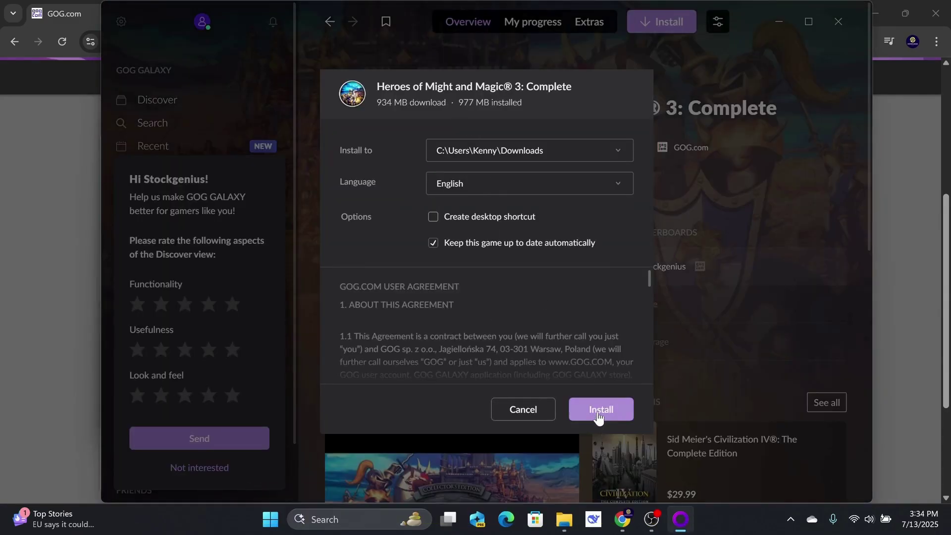
# Start installing Heroes of Might and Magic 3: Complete from the GOG Galaxy dialog.
pyautogui.click(620, 417)
pyautogui.click(618, 413)
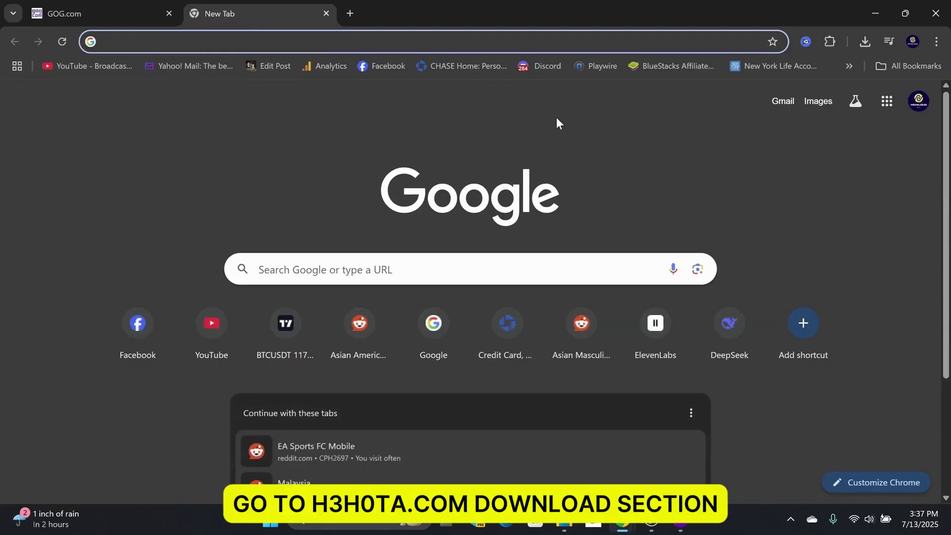
pyautogui.write('https://h3hota.com/en/download')
# Download the HotA 1.7.3 setup file from ModDB.
pyautogui.click(239, 64)
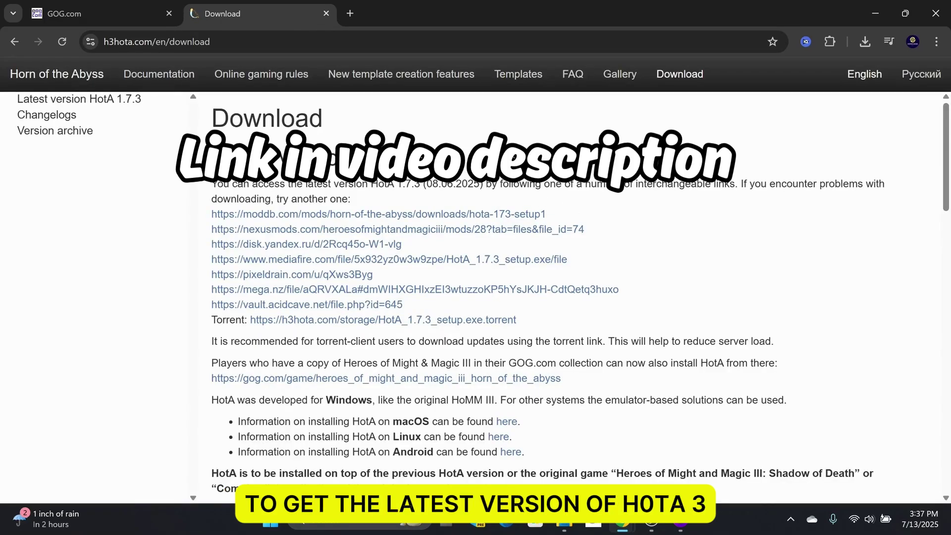
pyautogui.click(324, 216)
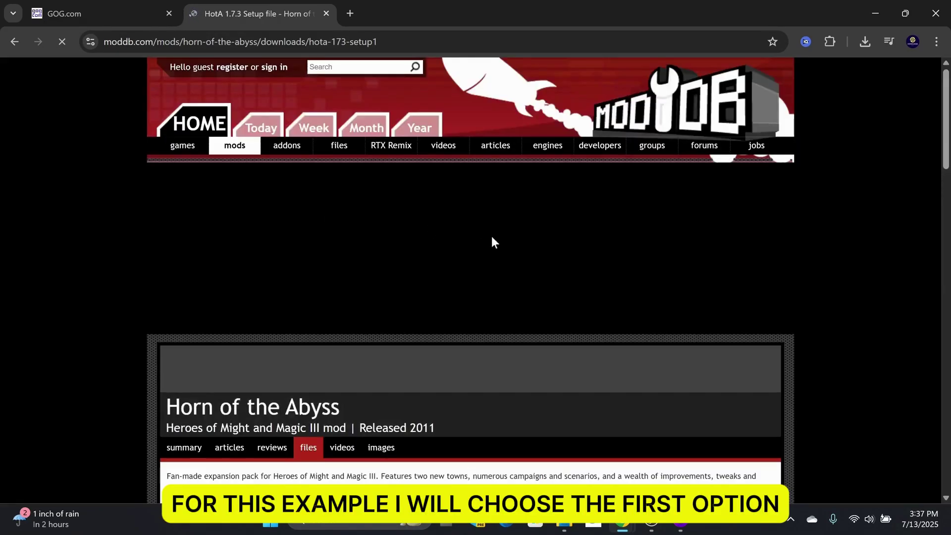
pyautogui.scroll(-2, 490, 236)
pyautogui.scroll(-3, 639, 277)
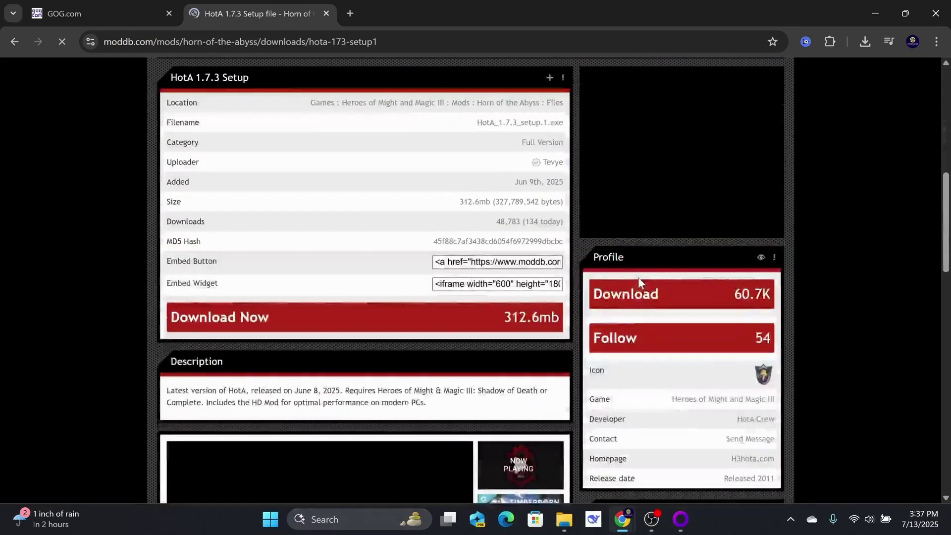
pyautogui.click(247, 322)
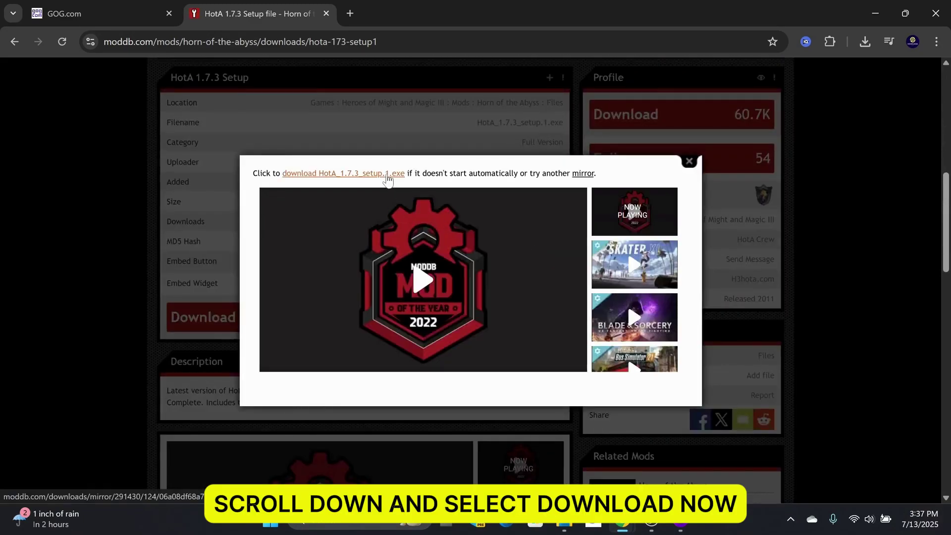
pyautogui.click(387, 173)
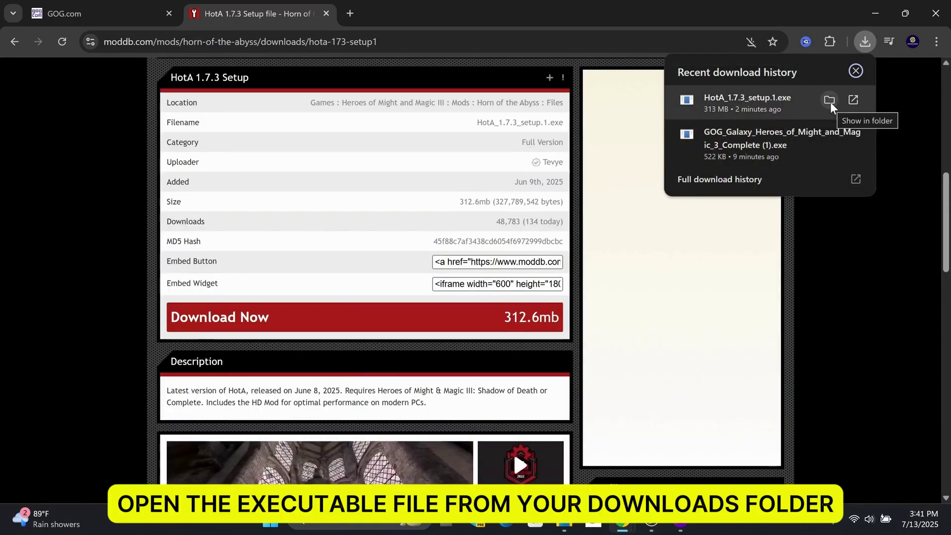
# Run HotA_1.7.3_setup.exe from Downloads and expand the SmartScreen warning details.
pyautogui.click(830, 101)
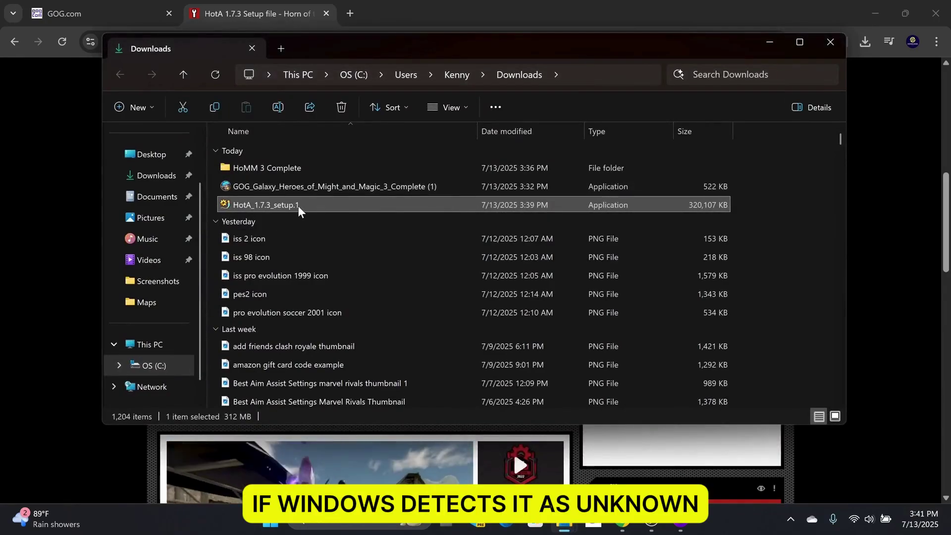
pyautogui.doubleClick(300, 204)
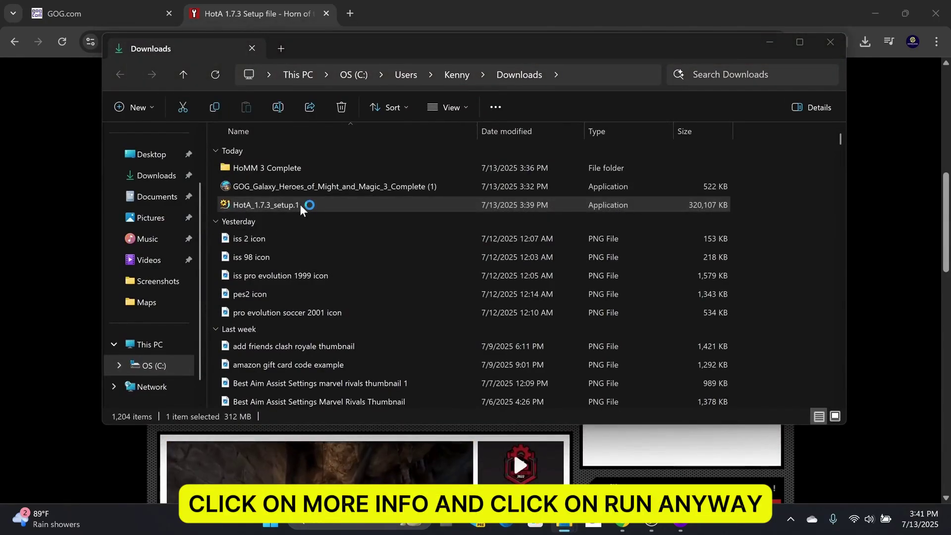
pyautogui.click(339, 162)
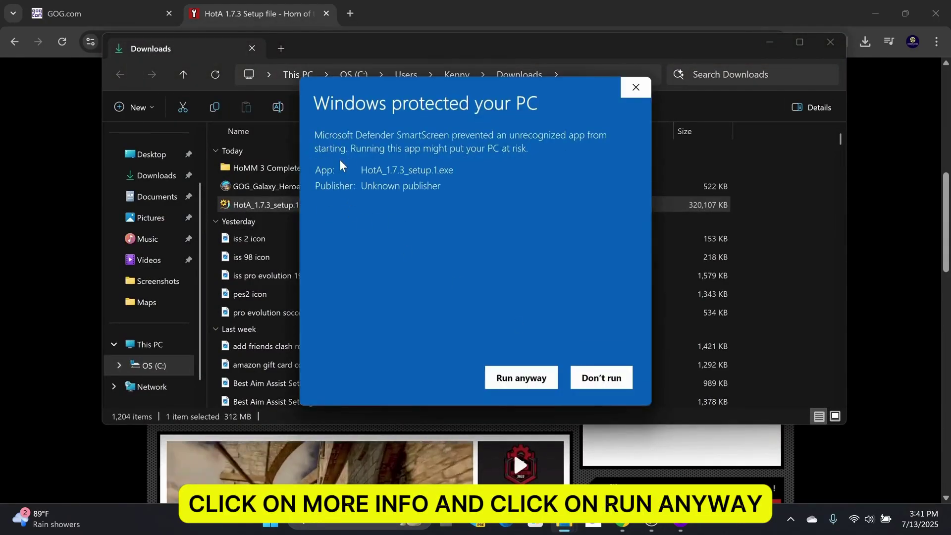
# Run the HotA setup anyway, choose English, and pass the welcome page.
pyautogui.click(522, 379)
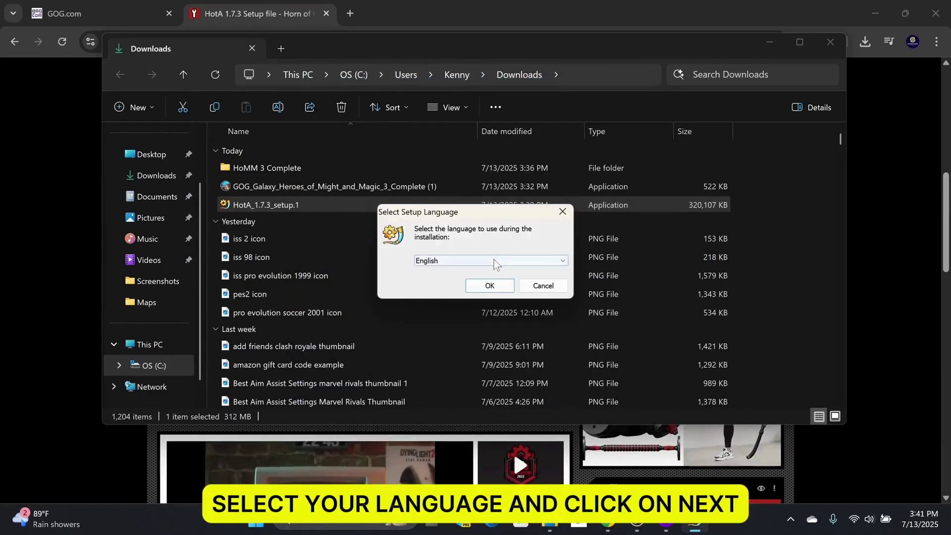
pyautogui.click(492, 286)
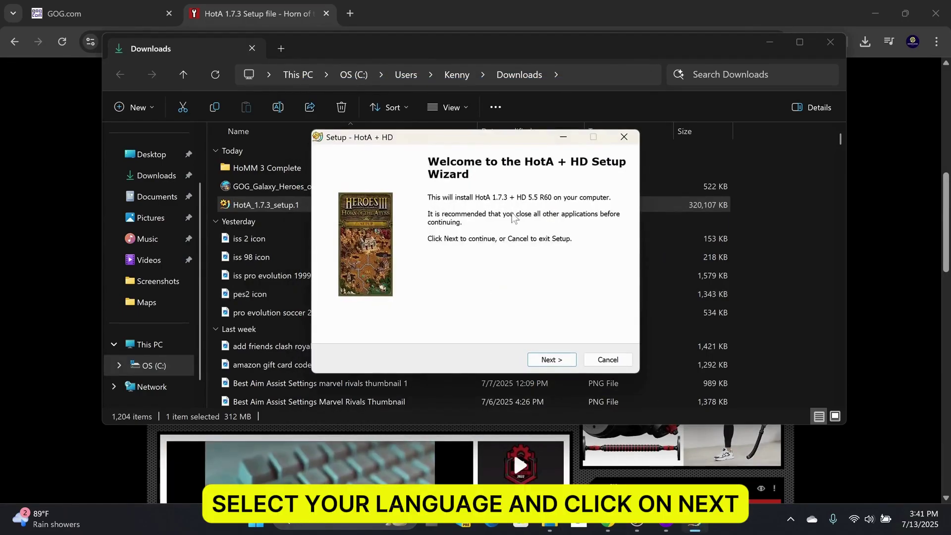
pyautogui.click(551, 365)
# Set the install destination to Downloads\HoMM 3 Complete.
pyautogui.click(587, 263)
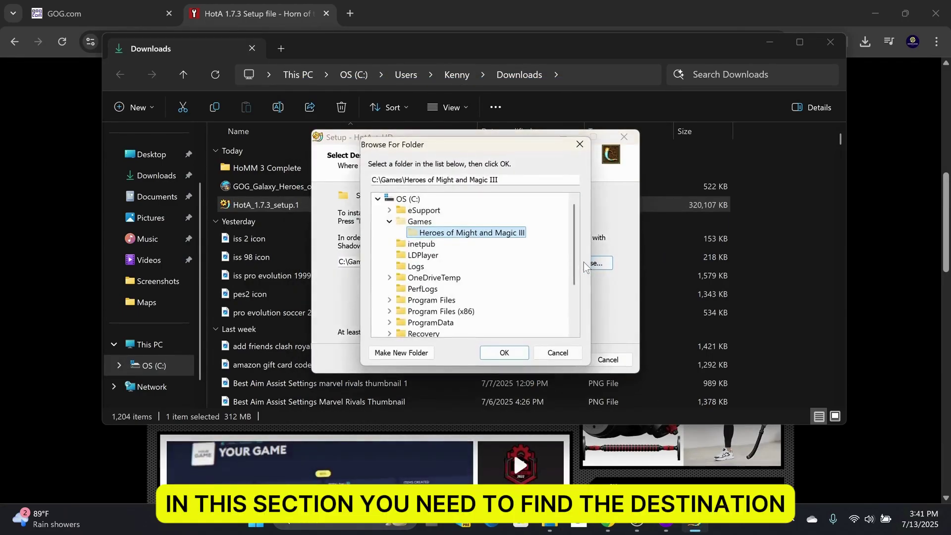
pyautogui.click(417, 200)
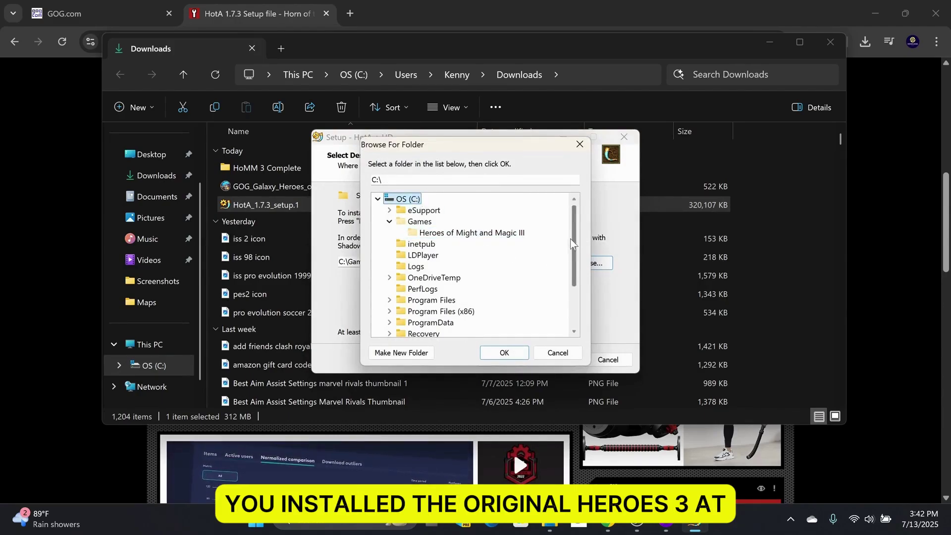
pyautogui.moveTo(573, 244); pyautogui.dragTo(551, 323)
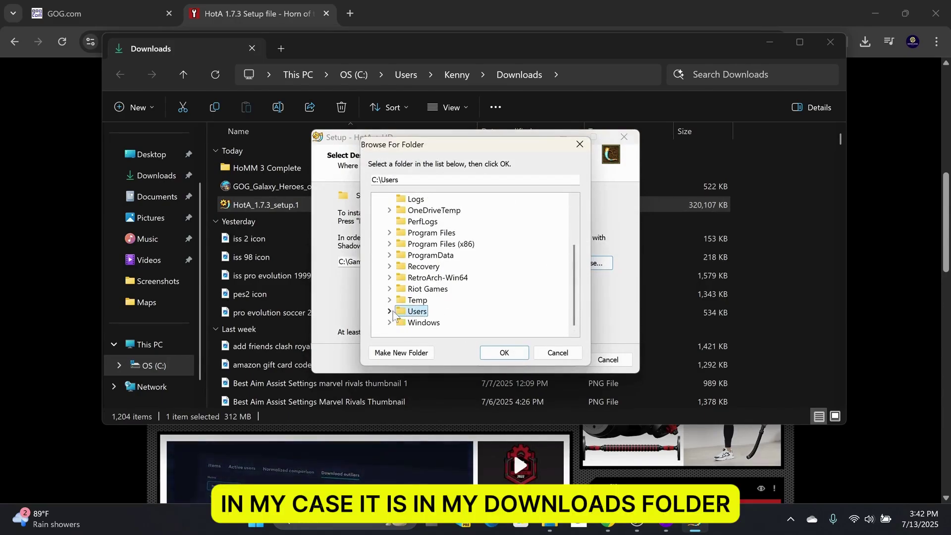
pyautogui.doubleClick(416, 312)
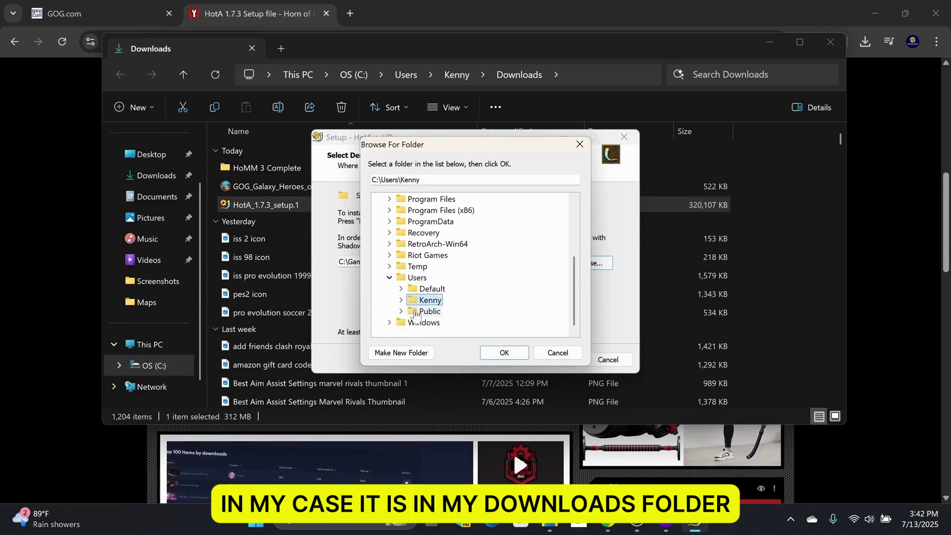
pyautogui.doubleClick(425, 300)
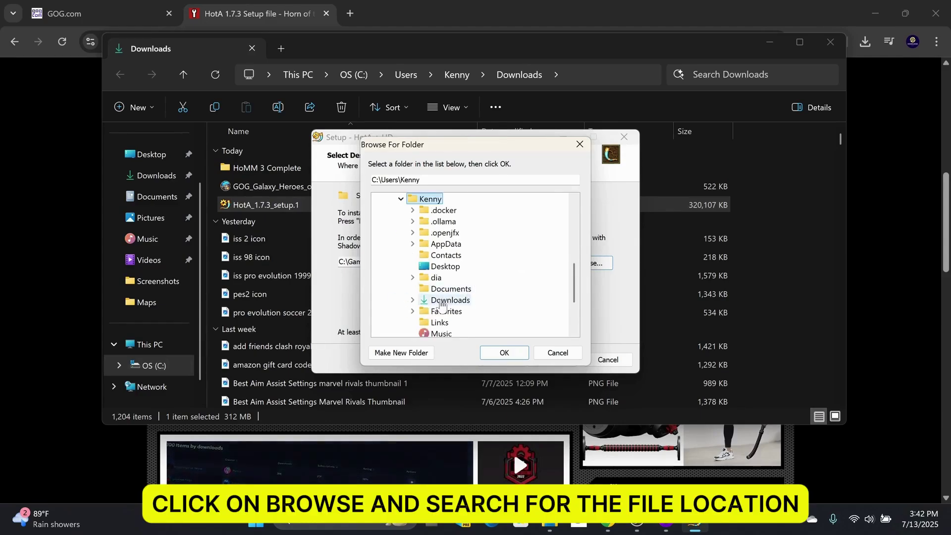
pyautogui.click(428, 301)
pyautogui.doubleClick(428, 301)
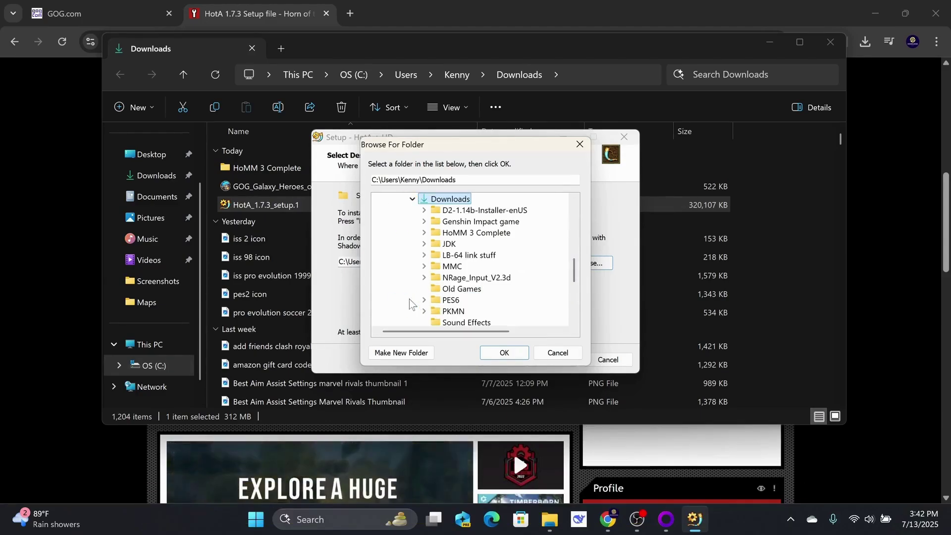
pyautogui.click(477, 234)
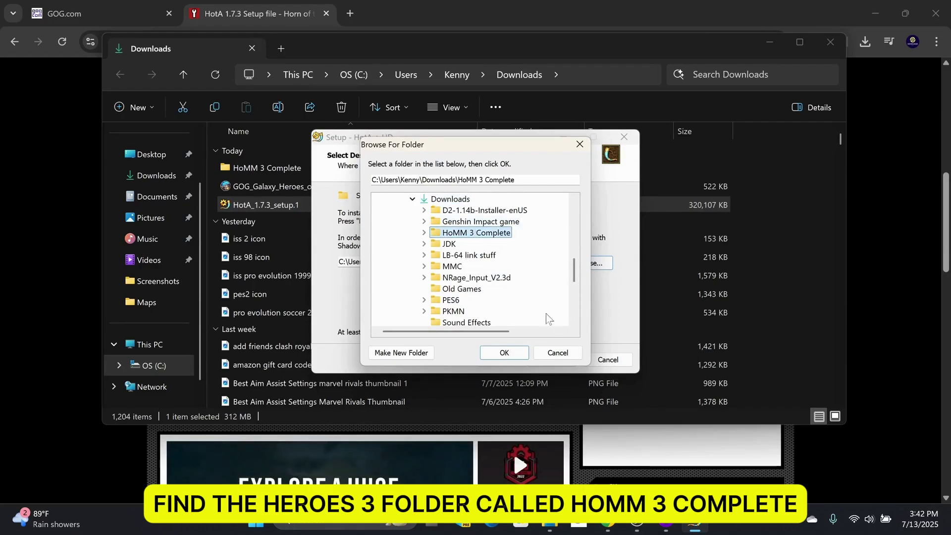
pyautogui.click(516, 352)
# Accept the default components and tasks, including the desktop shortcut, and install HotA + HD.
pyautogui.click(551, 361)
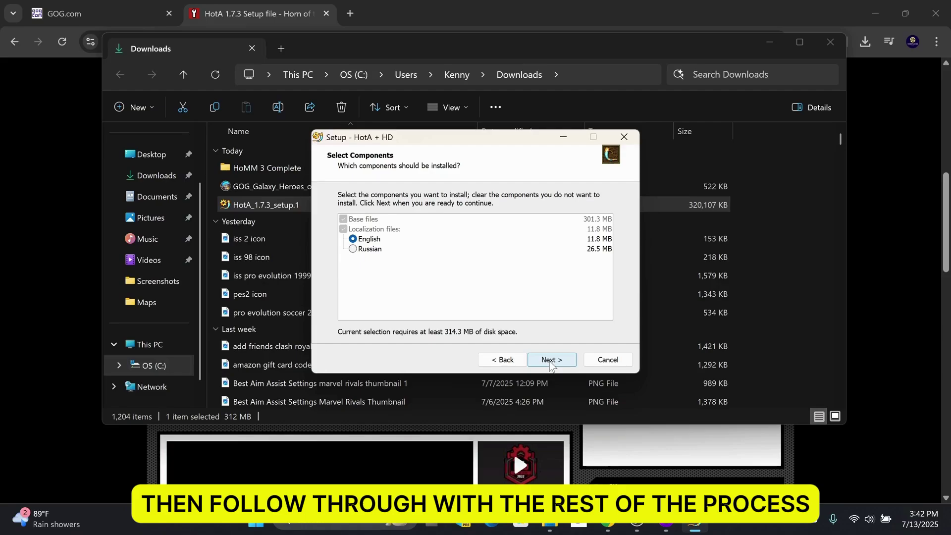
pyautogui.click(551, 362)
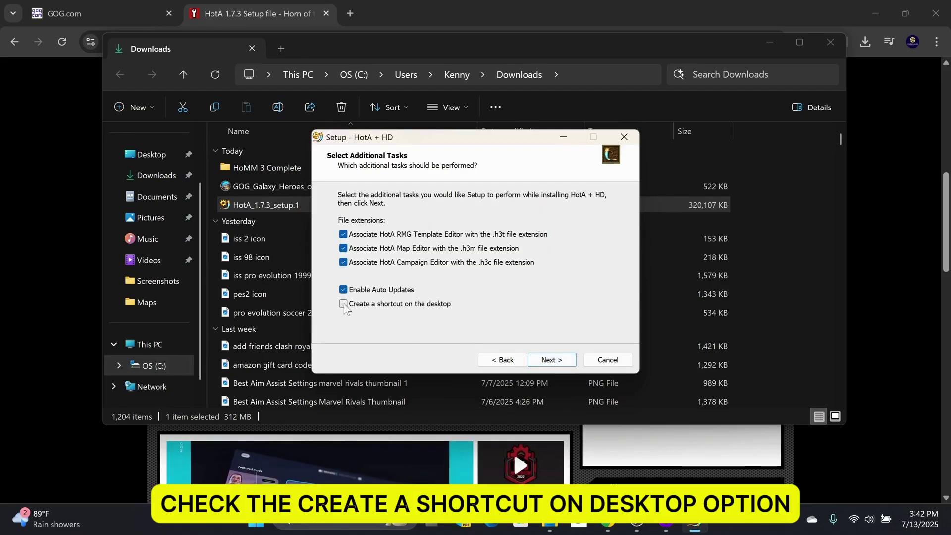
pyautogui.click(561, 369)
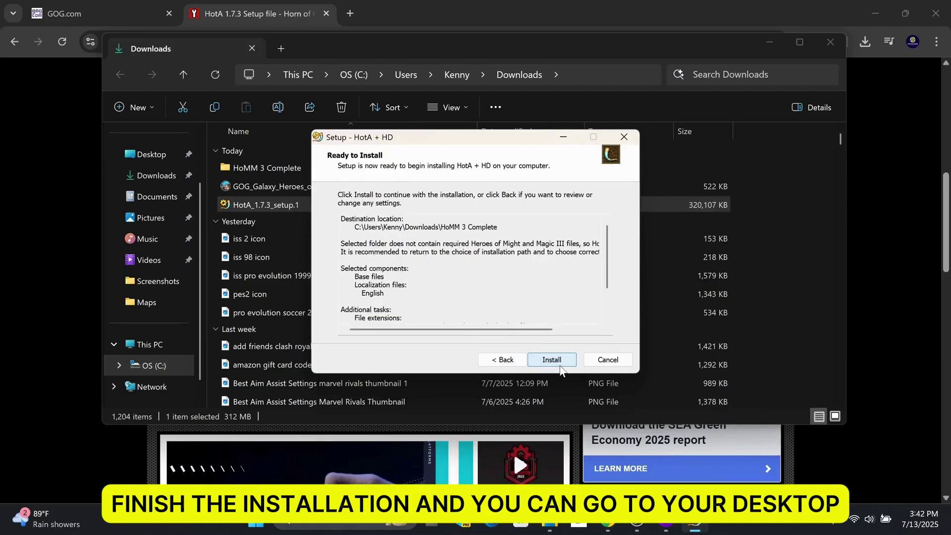
pyautogui.click(562, 370)
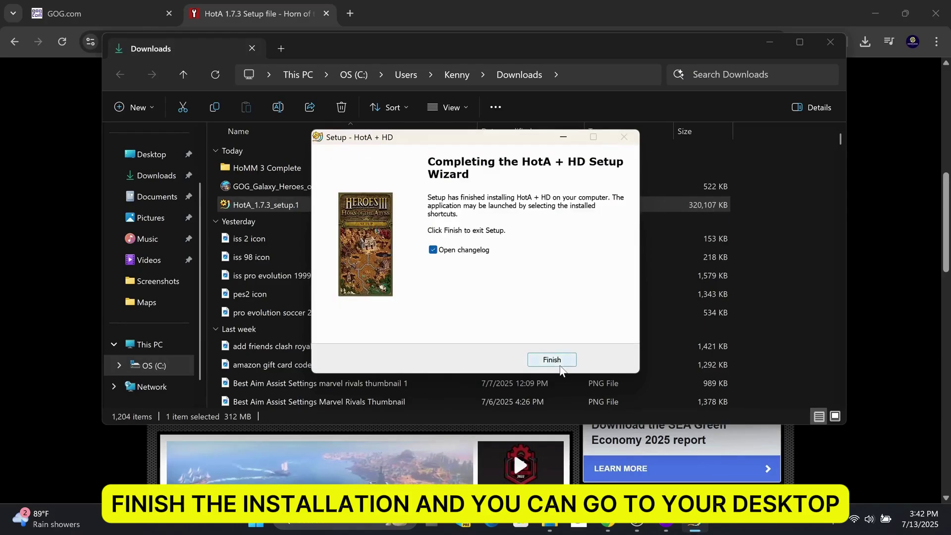
# Close the setup wizard, open the HotA HD desktop shortcut, and keep h3hota HD.exe selected.
pyautogui.click(552, 360)
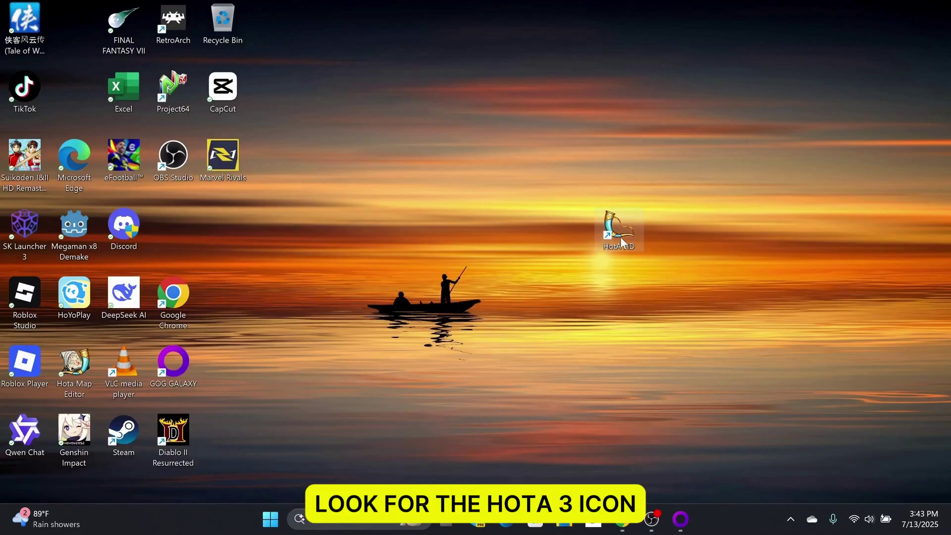
pyautogui.doubleClick(621, 238)
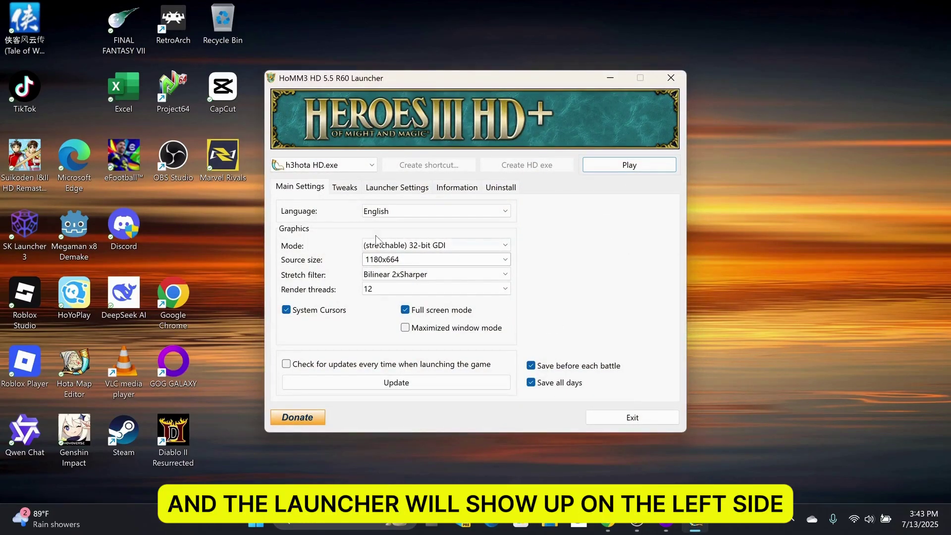
pyautogui.click(371, 169)
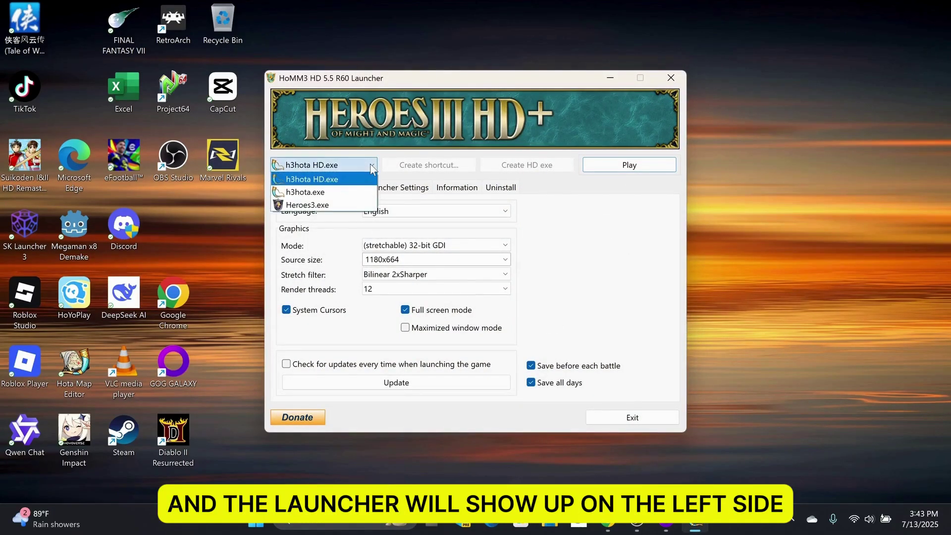
pyautogui.click(333, 180)
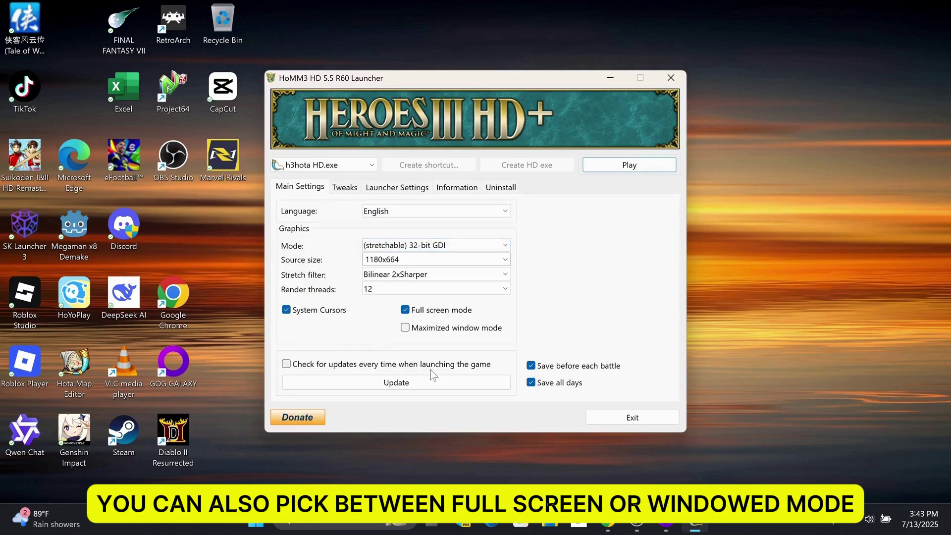